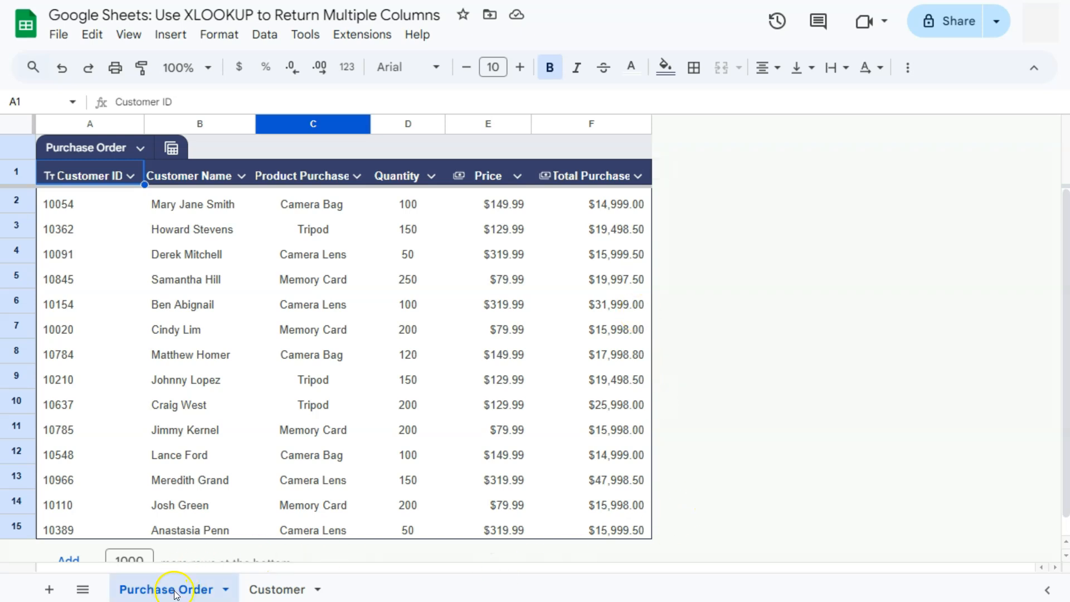
Start an XLOOKUP formula in cell D3 of the Customer sheet, using C3 as the search key
left_click(268, 592)
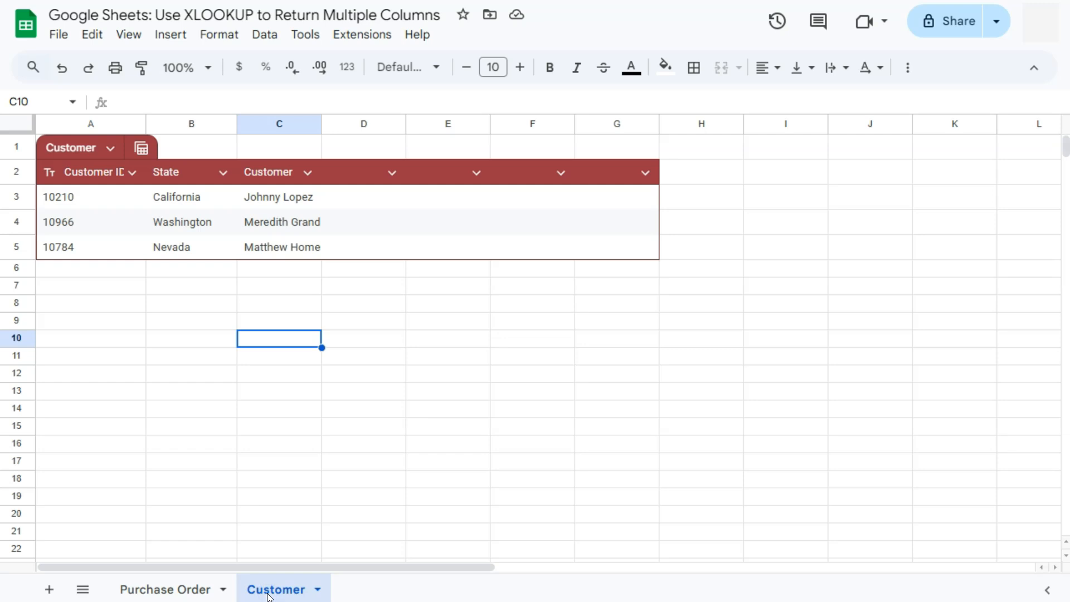
left_click(365, 197)
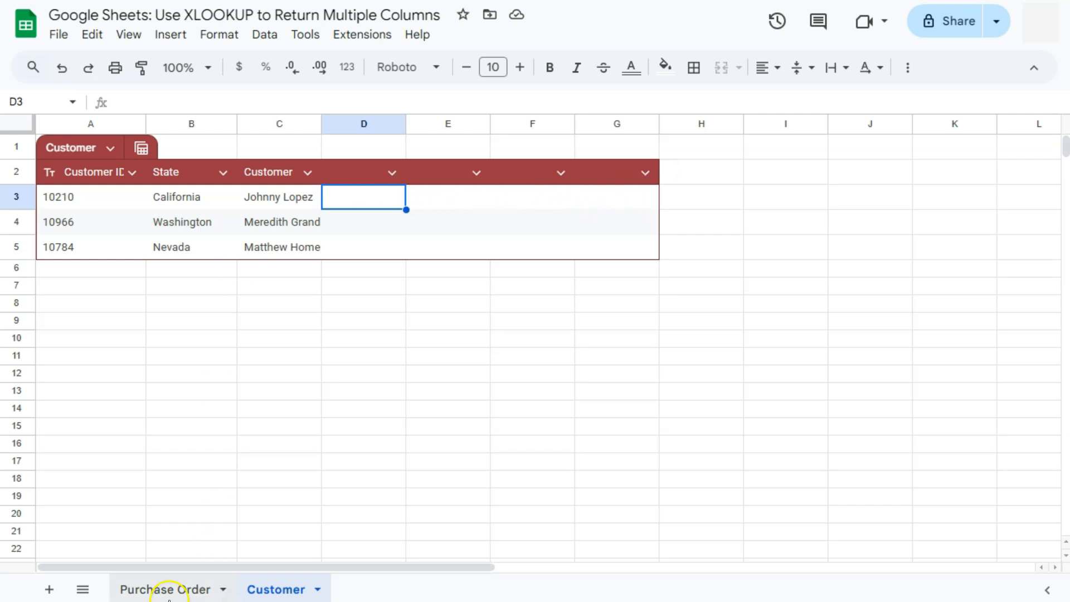
left_click(164, 590)
left_click(276, 588)
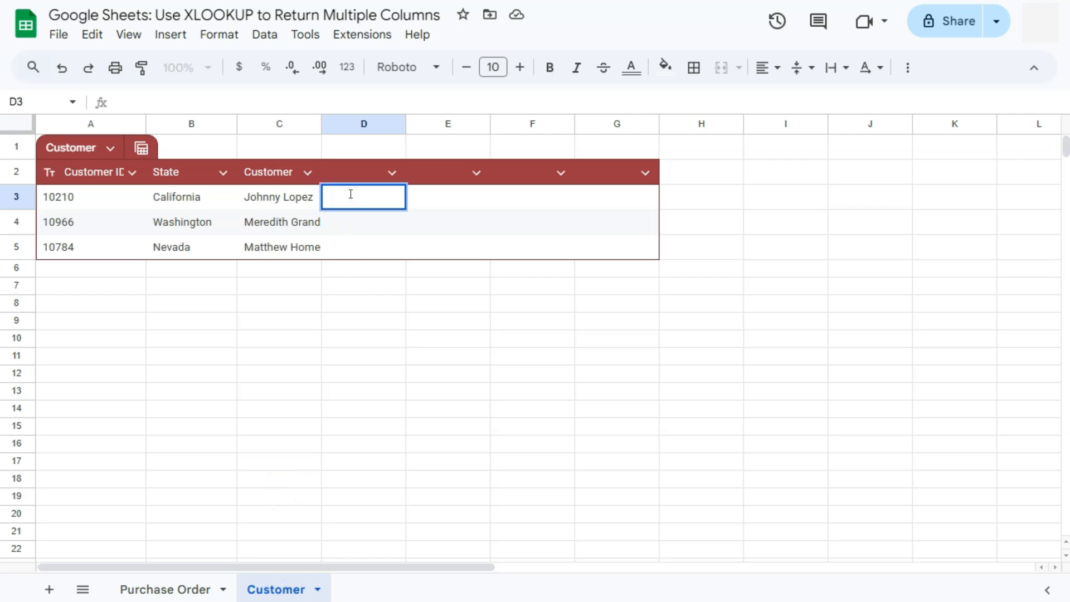
type("=xloo")
left_click(351, 216)
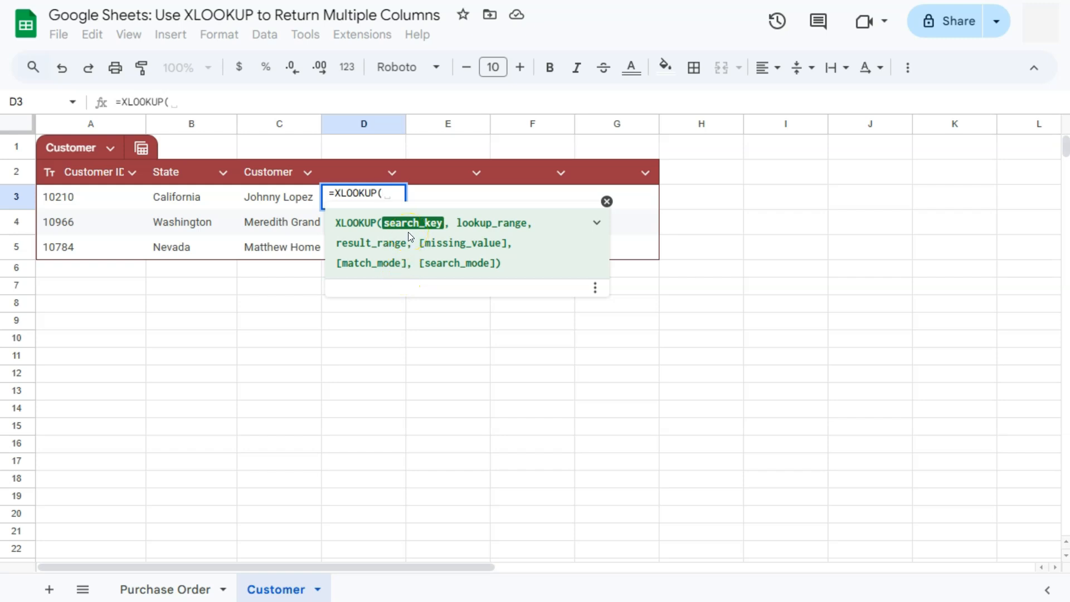
left_click(266, 199)
type(",")
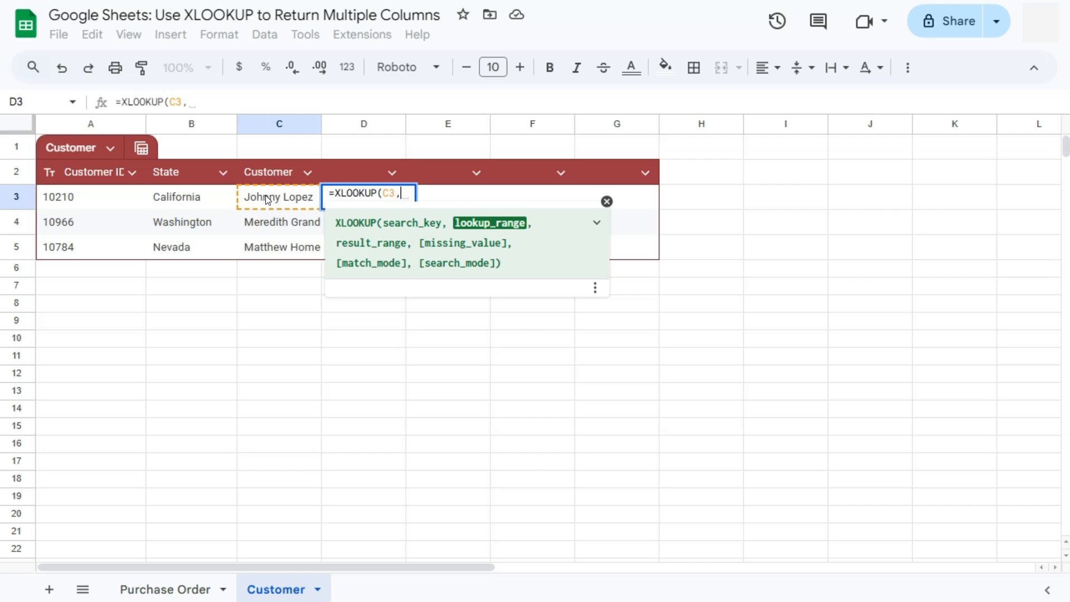
Set the formula's lookup range to the whole column B of the Purchase Order sheet
left_click(265, 198)
left_click(165, 590)
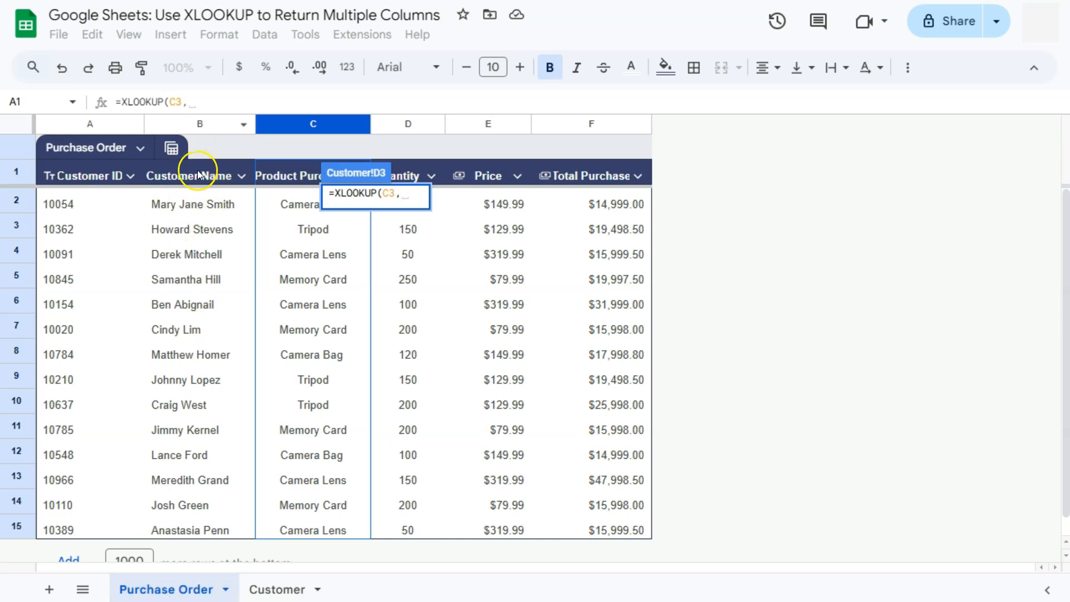
left_click(202, 125)
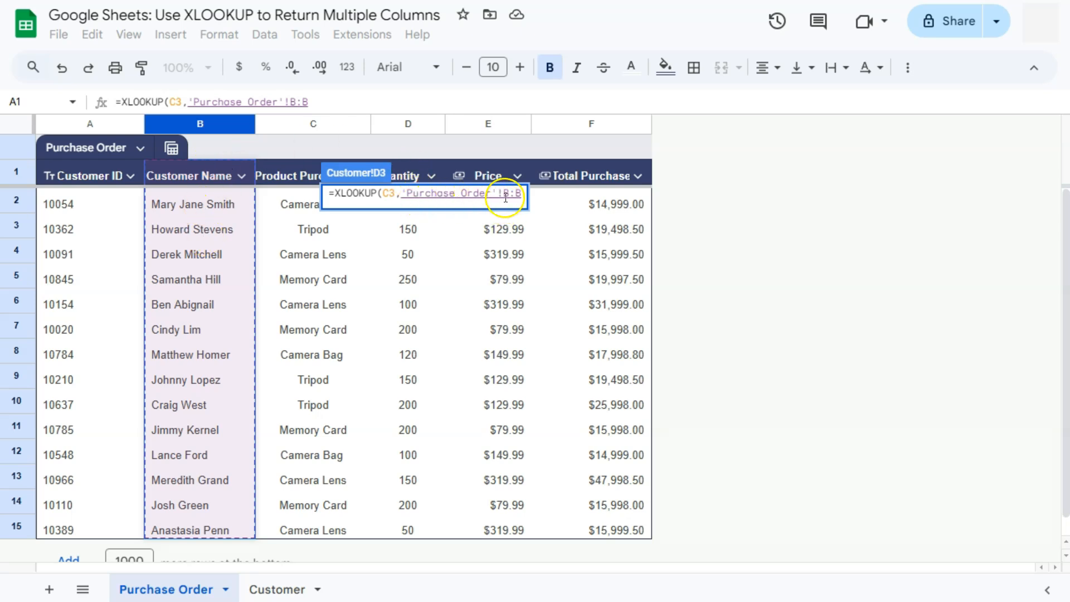
type(",")
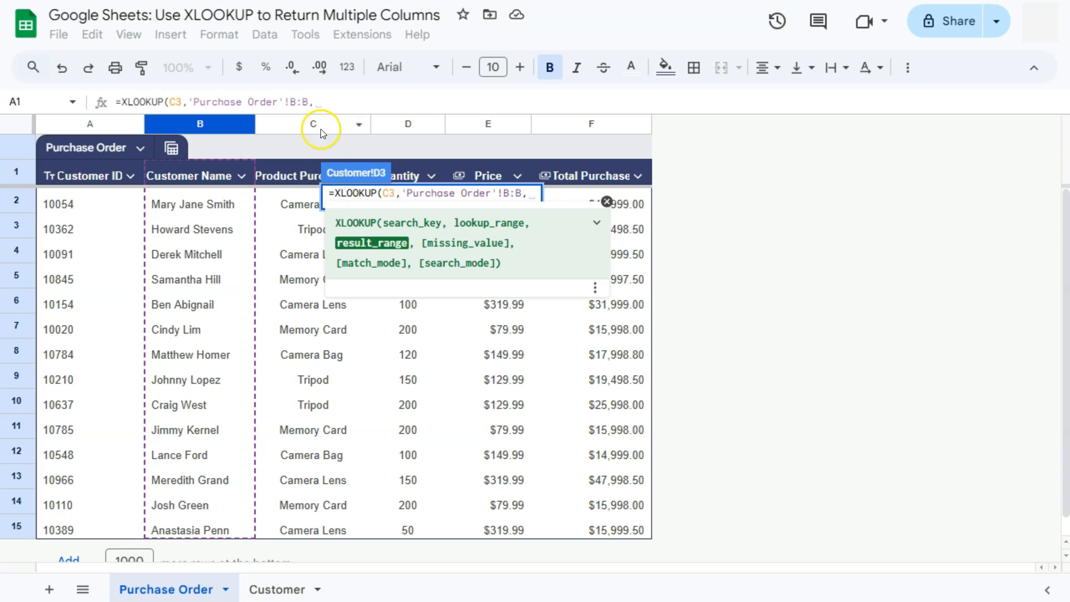
Complete the XLOOKUP with Purchase Order columns C:F as the result range and fill the formula down to D5
left_click(356, 127)
left_click_drag(357, 126, 565, 131)
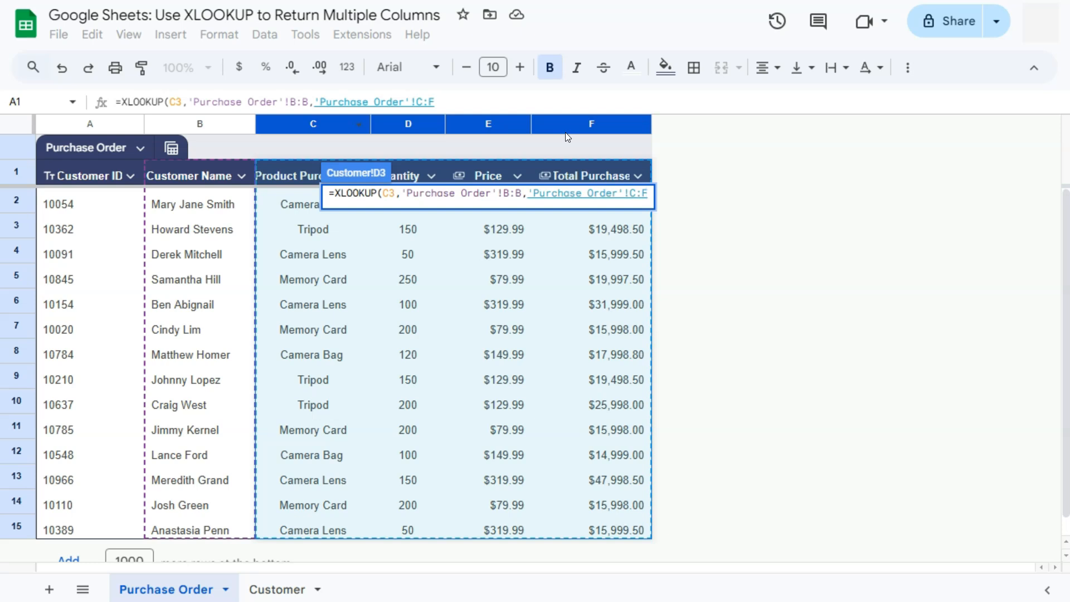
left_click_drag(565, 132, 565, 132)
key("Return")
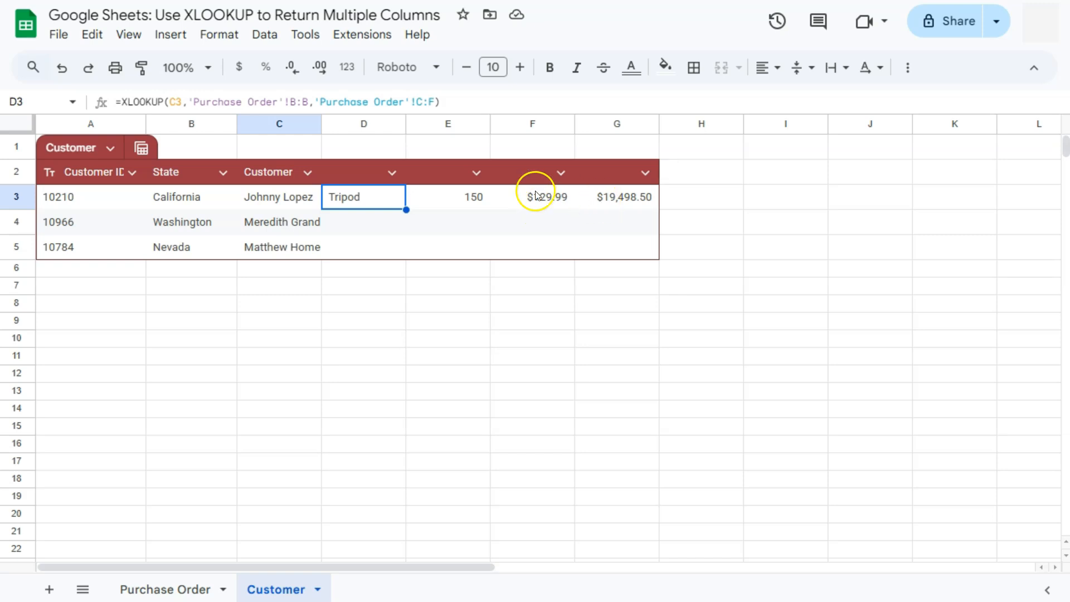
left_click_drag(406, 207, 404, 251)
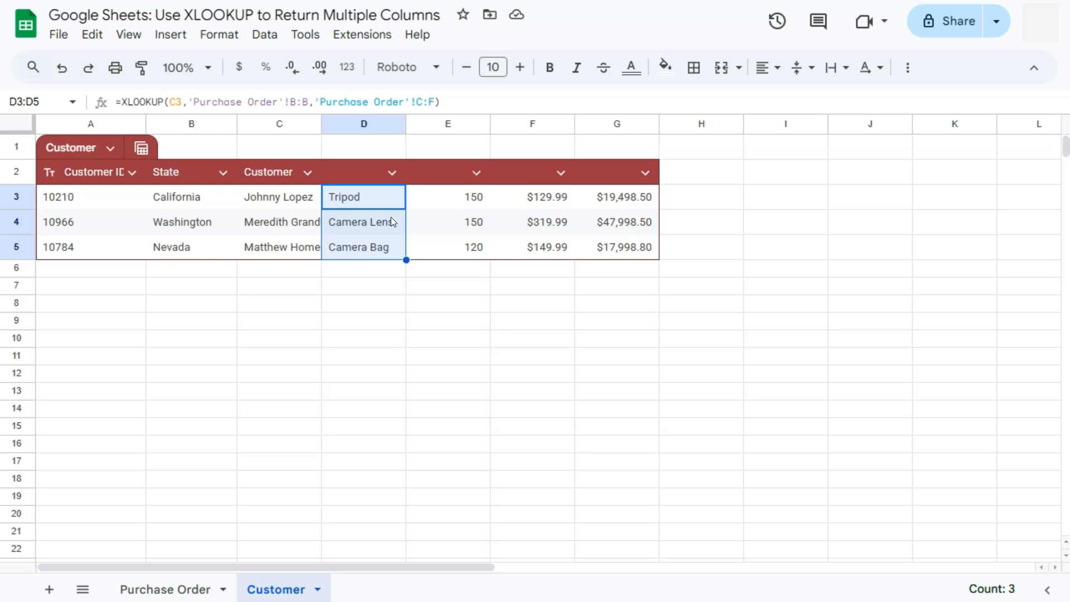
Clear the lookup results in rows 4 and 5 and remove the 'Purchase Order'!C:F result range from the formula in D3
left_click_drag(391, 219, 608, 251)
key("Delete")
double_click(386, 196)
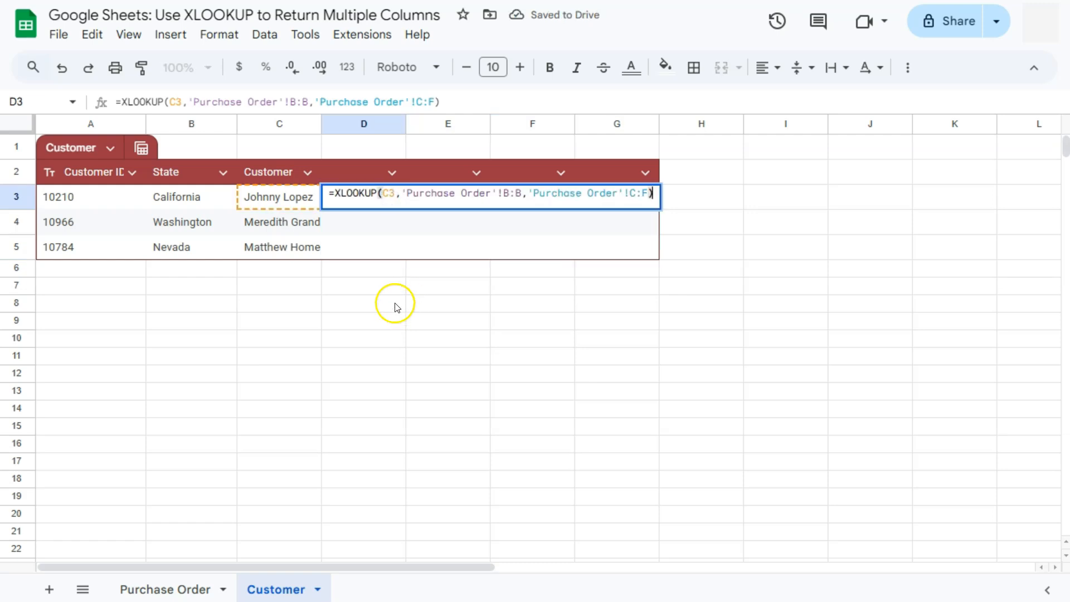
left_click(371, 103)
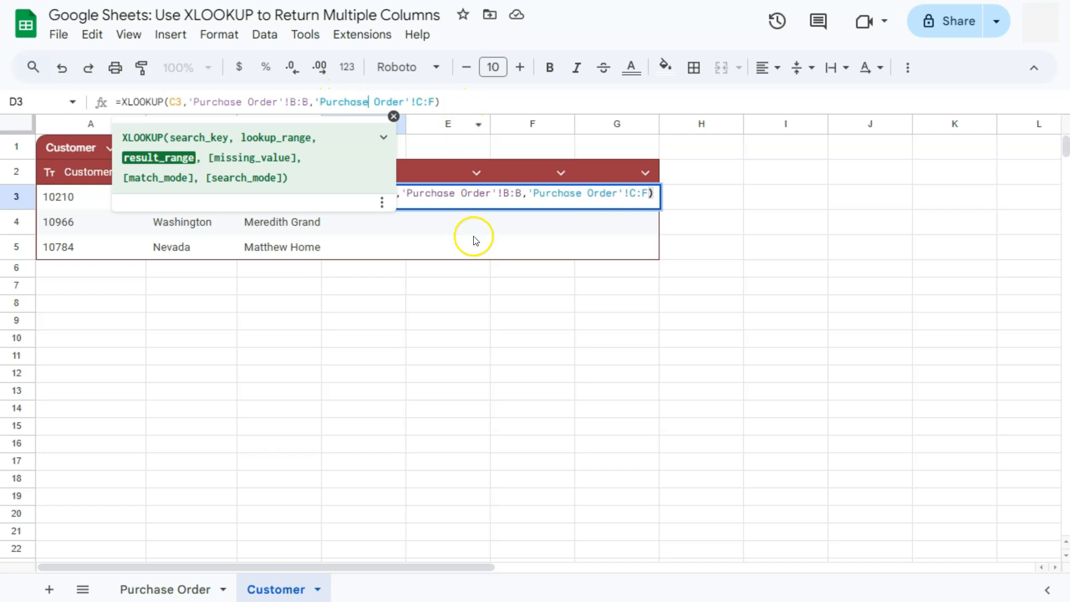
left_click(560, 195)
left_click_drag(653, 195, 529, 195)
key("BackSpace")
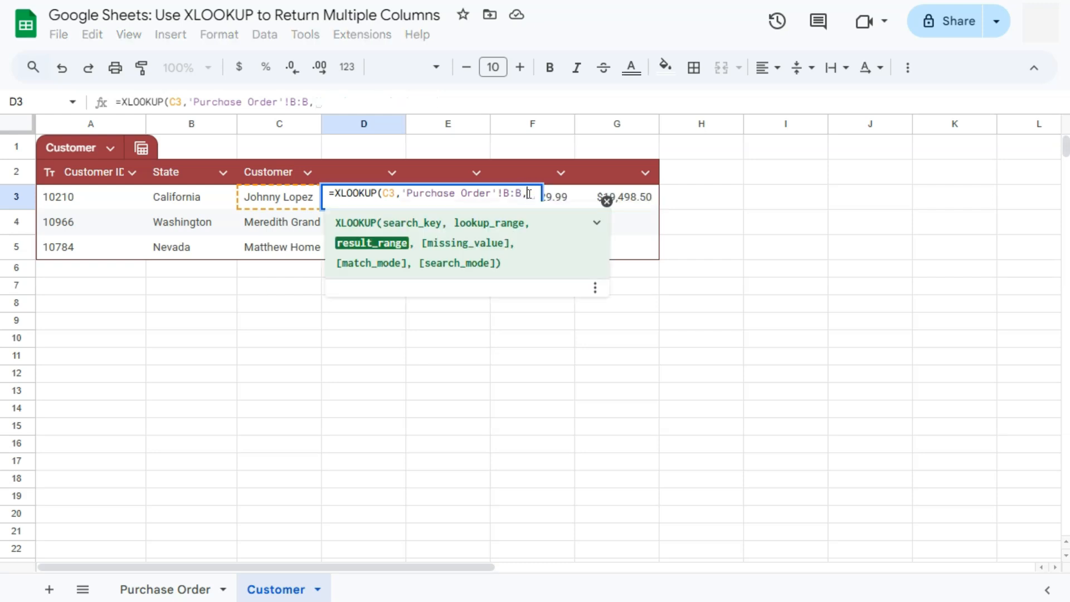
Nest an HSTACK function as the result range, with column F of the Purchase Order sheet as its first range
type("hst")
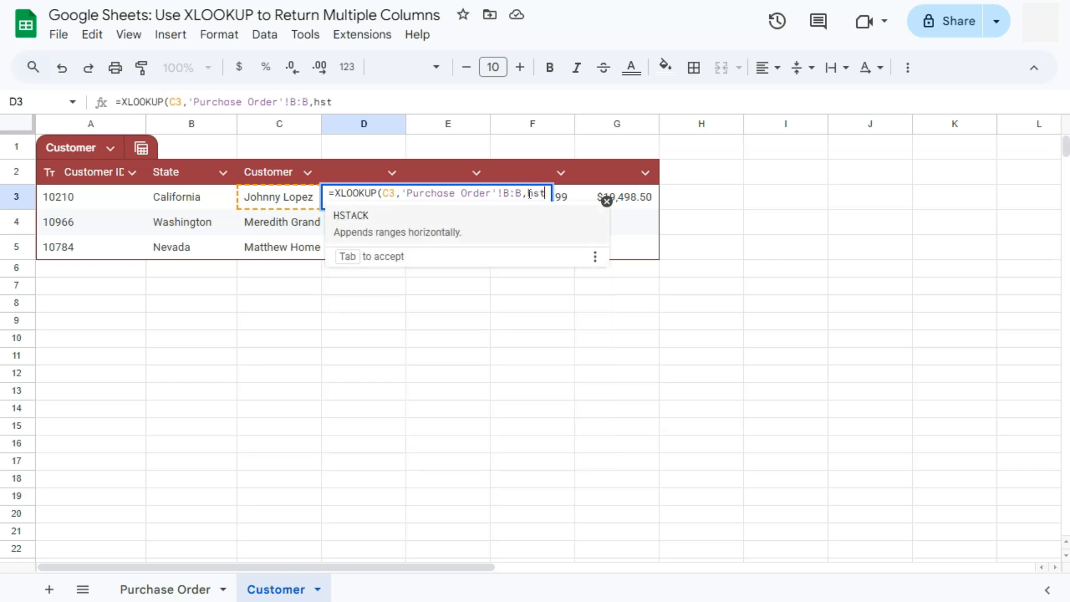
left_click(389, 224)
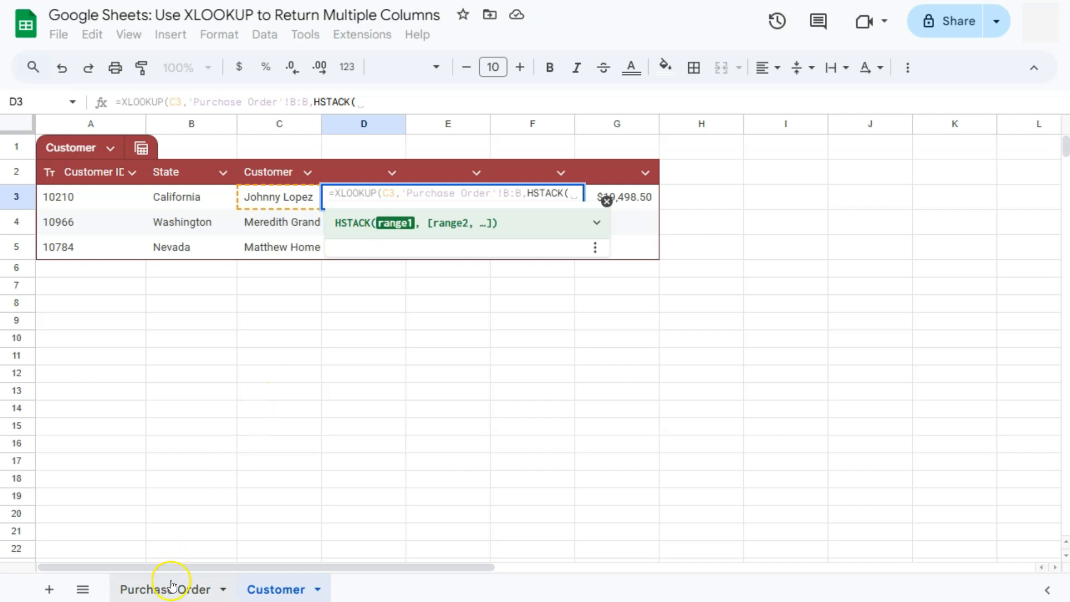
left_click(171, 586)
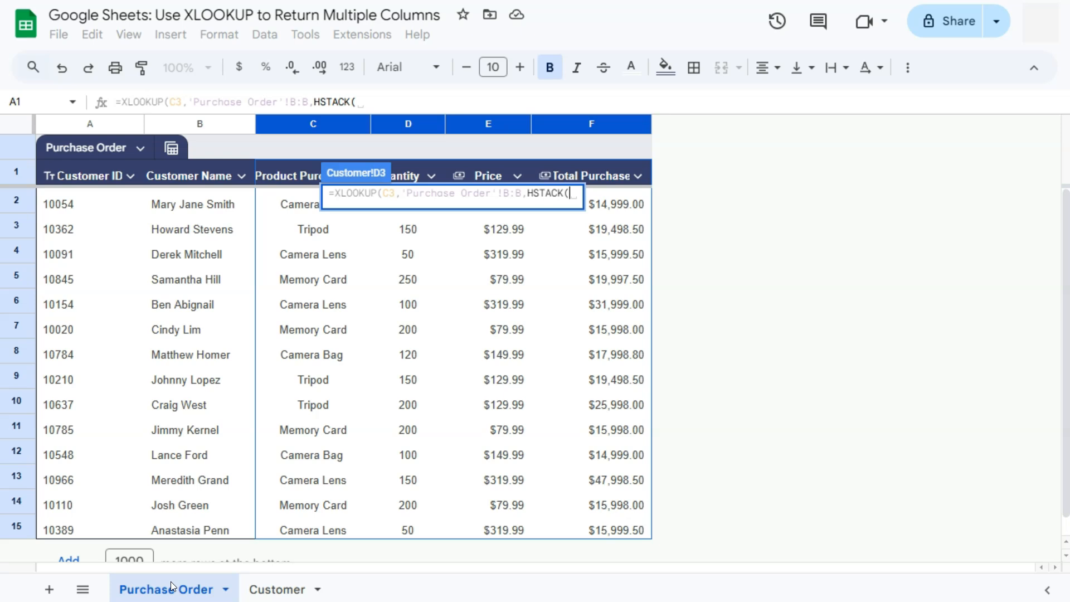
left_click(599, 229)
left_click(595, 122)
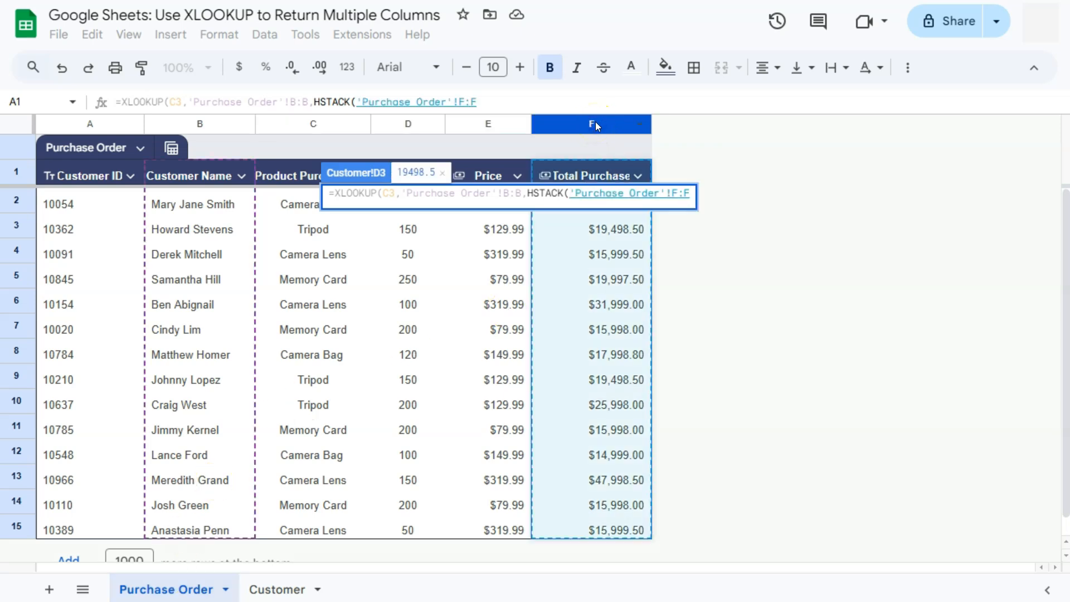
type(",")
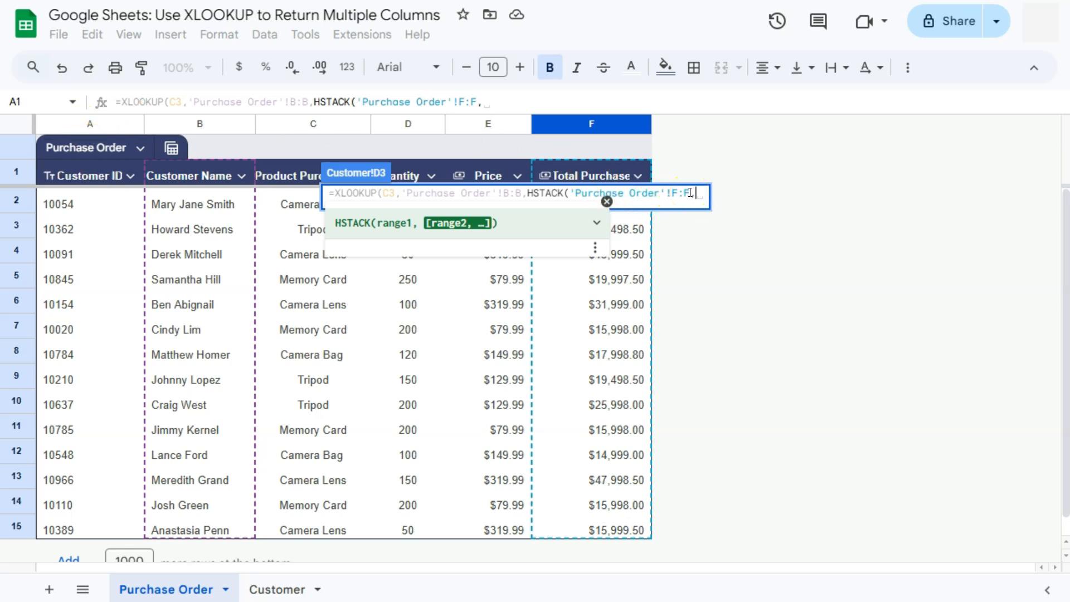
Add Purchase Order columns C, D and E to the HSTACK in that order, complete the formula, and fill it down to D5
left_click(320, 126)
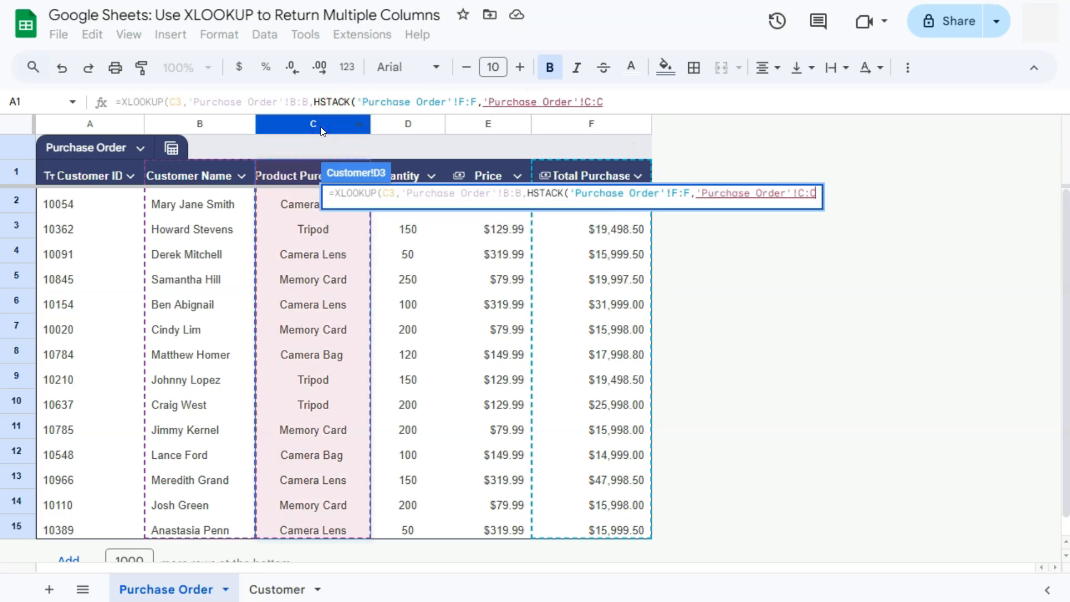
type(",")
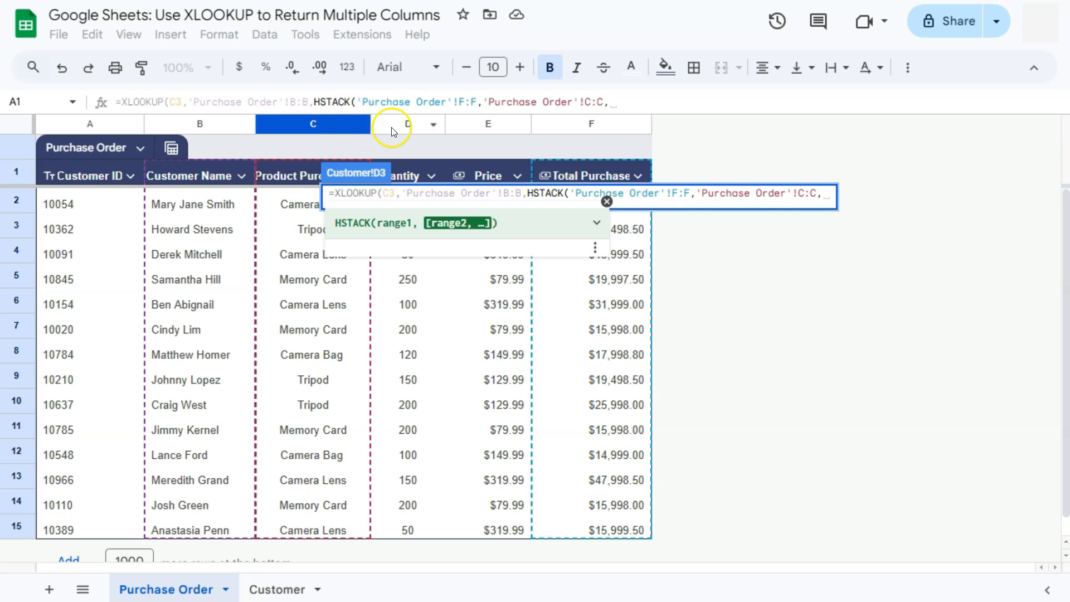
left_click(393, 127)
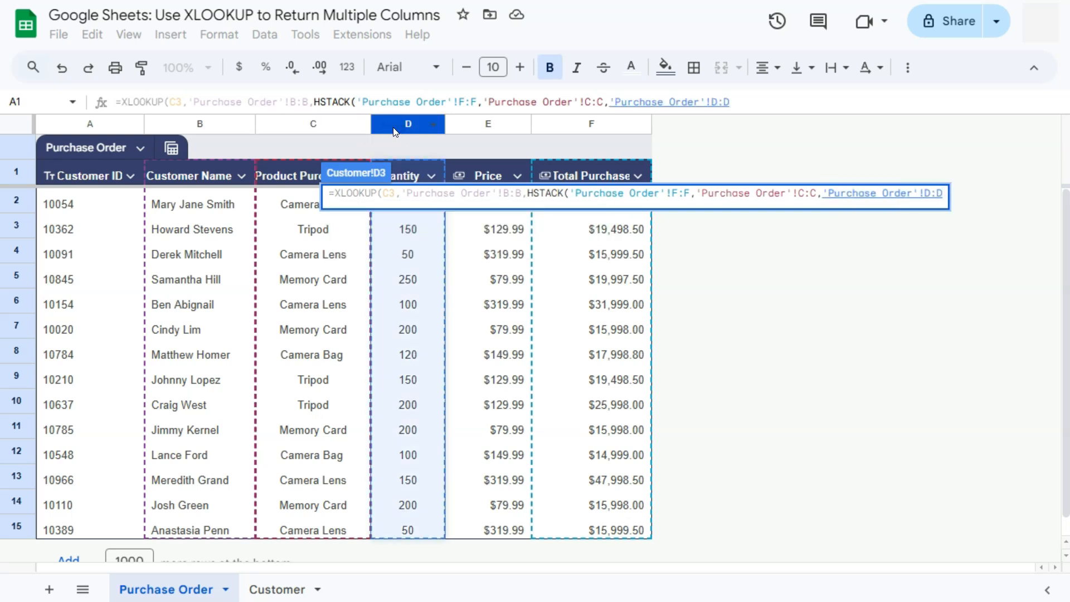
type(",")
left_click(459, 125)
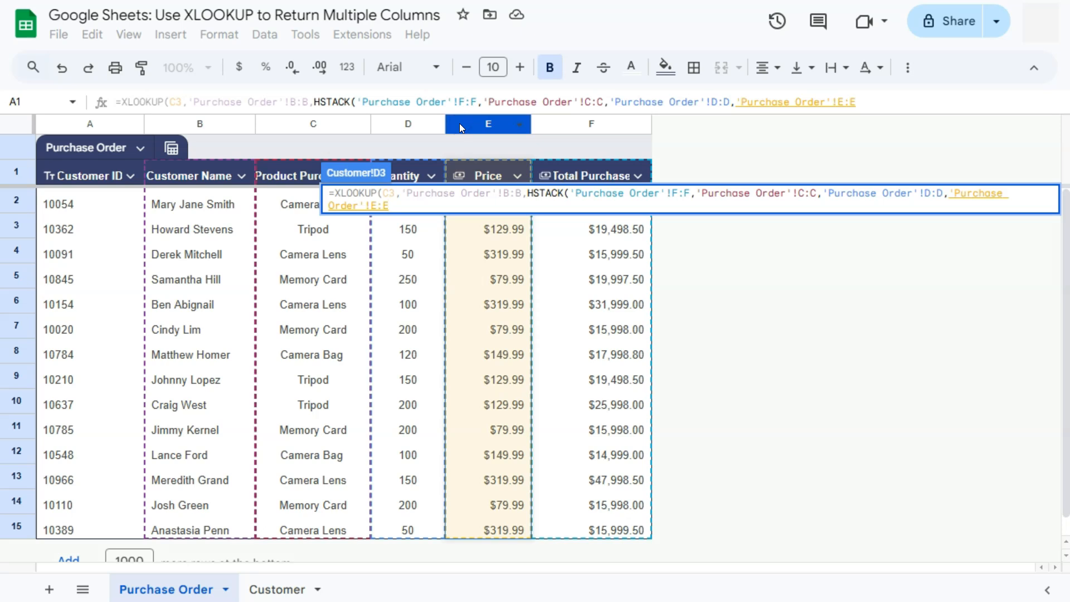
type("))")
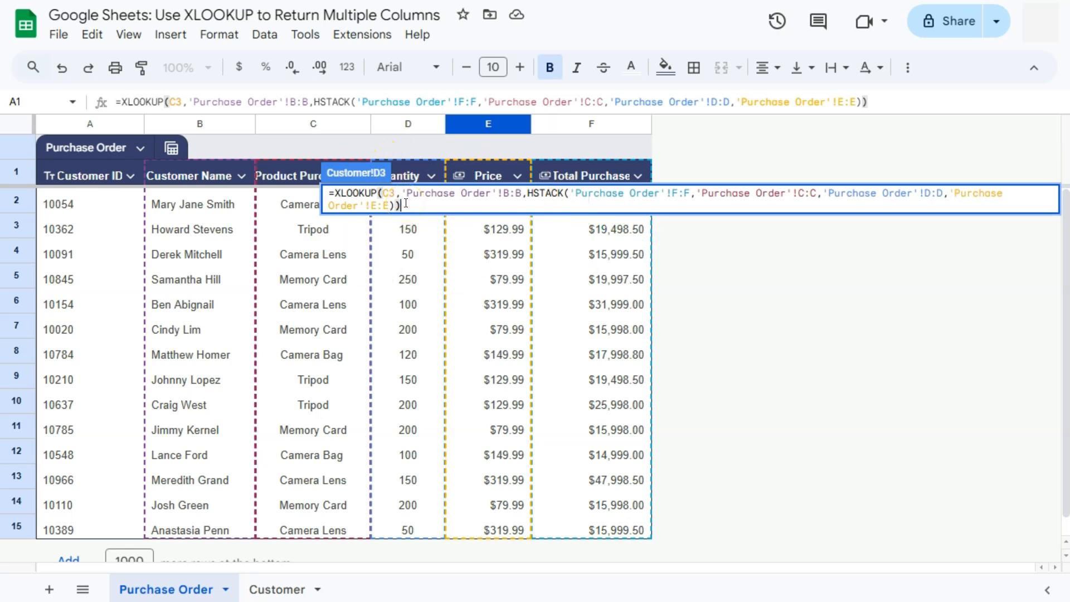
key("Return")
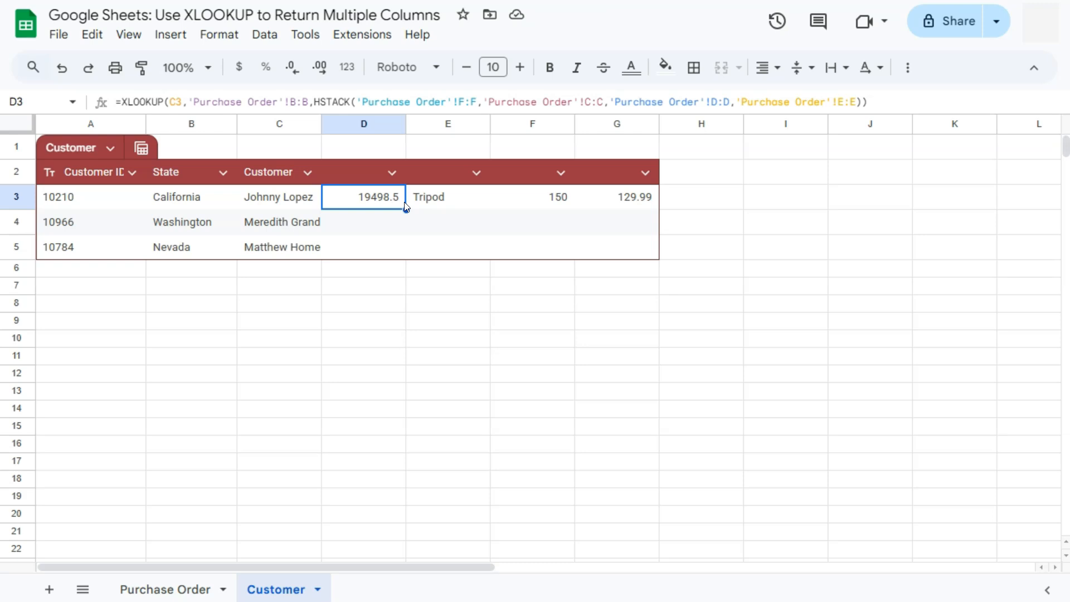
left_click(398, 205)
left_click_drag(406, 209, 406, 249)
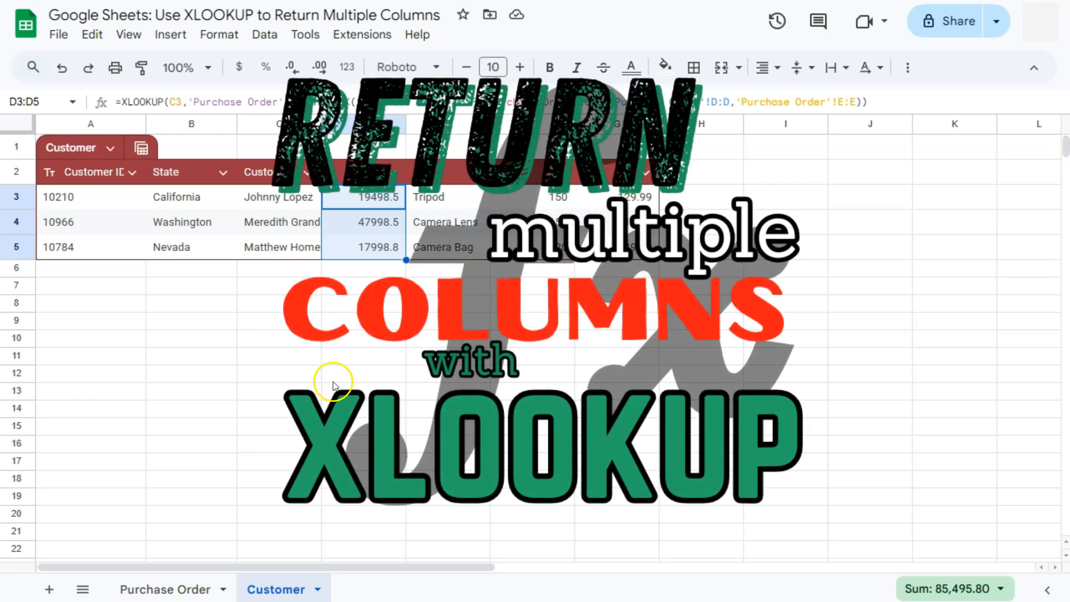
left_click(391, 372)
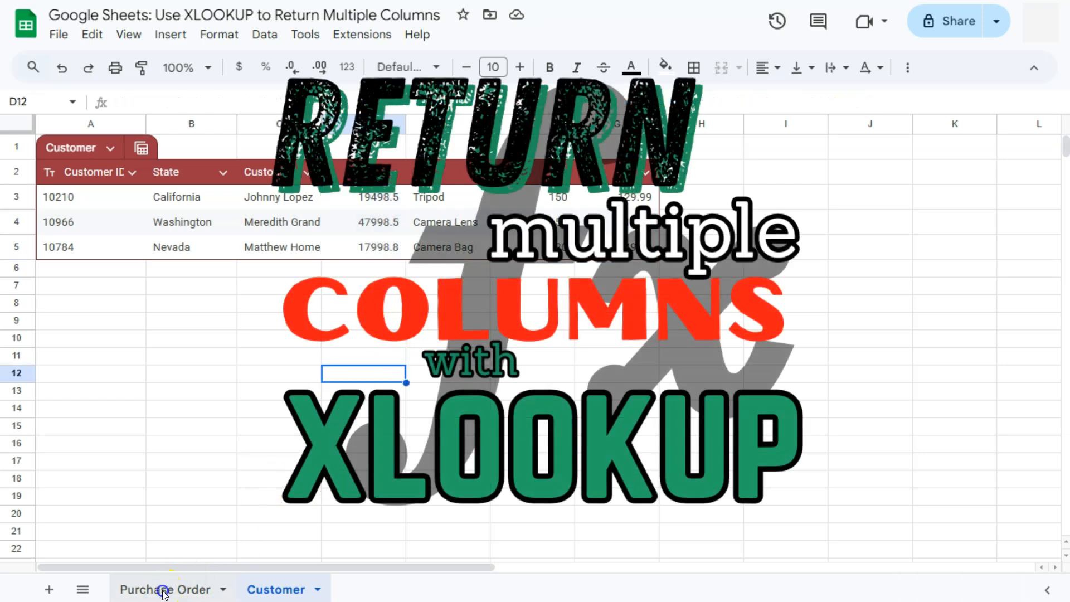
left_click(164, 590)
left_click(276, 588)
left_click(371, 198)
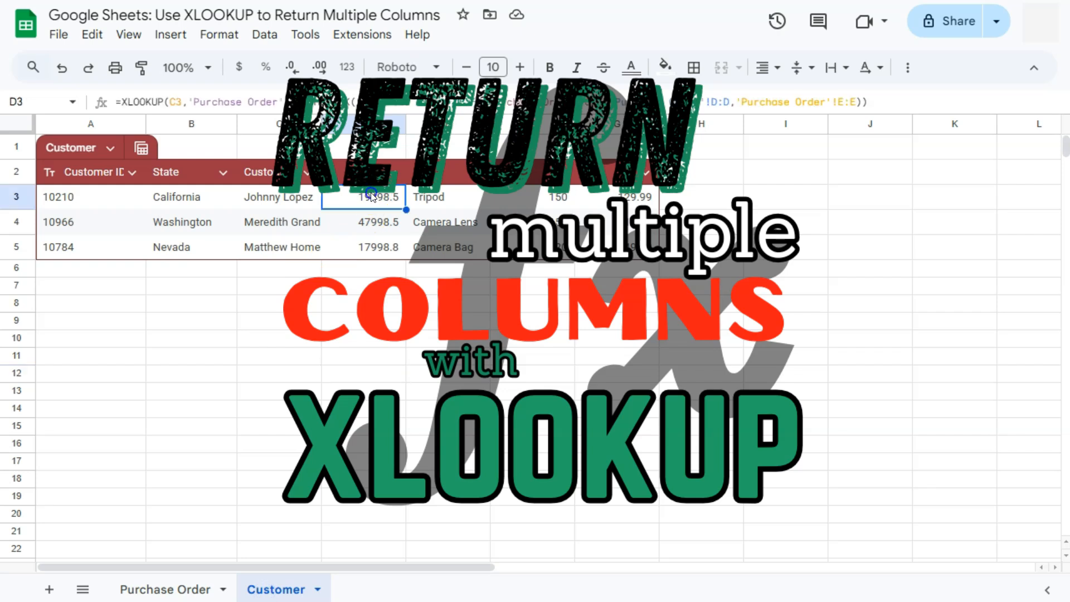